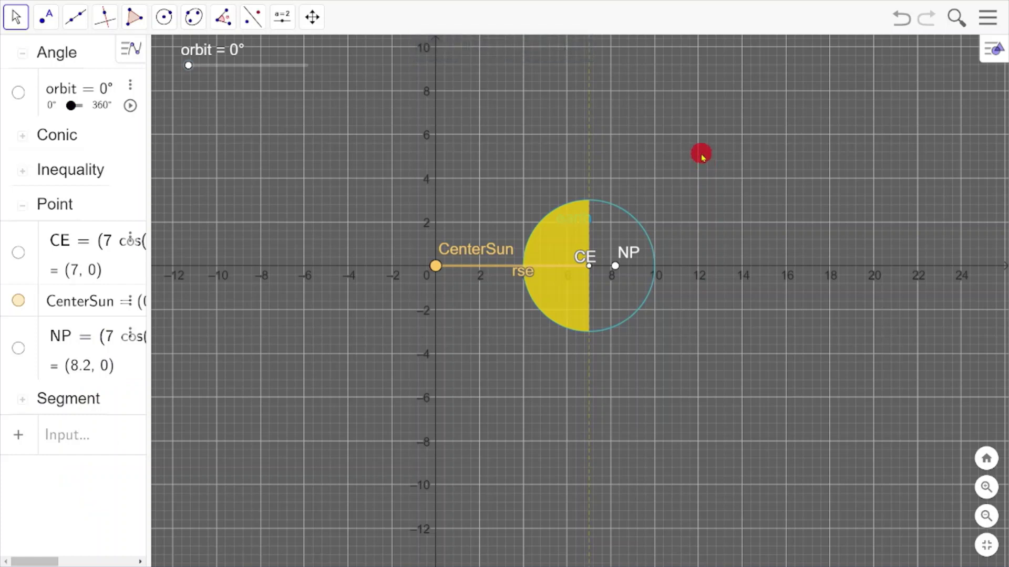
Place a new input box on the graph to the right of the Earth.
mouse_move(701, 157)
left_mouse_down()
mouse_move(711, 194)
mouse_move(710, 172)
left_mouse_up()
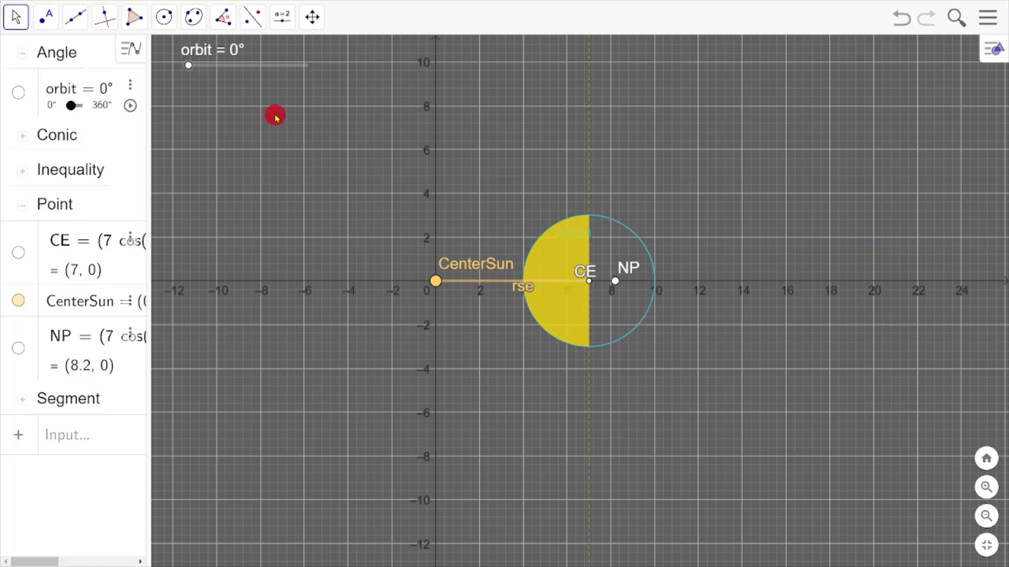
left_click(283, 17)
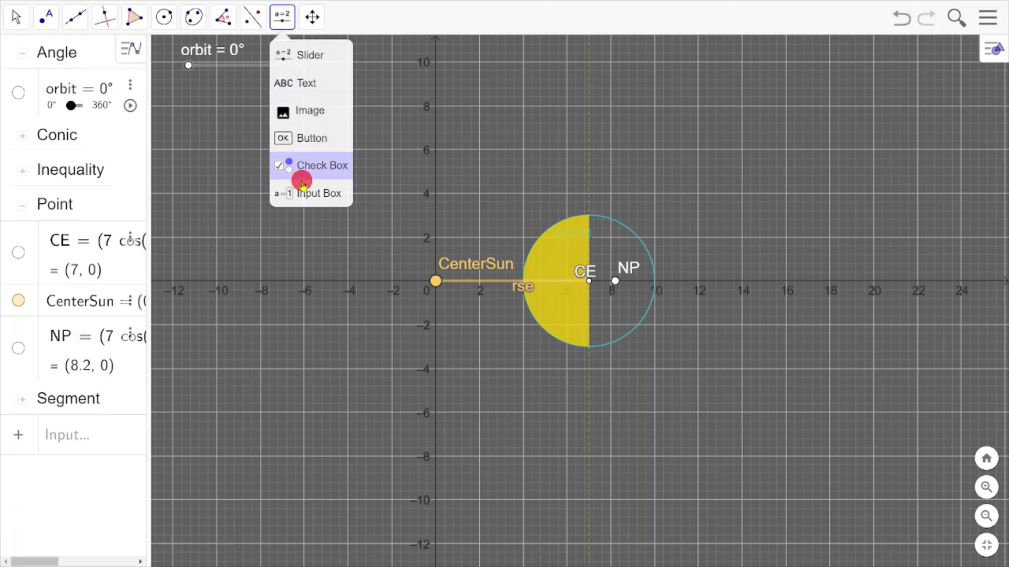
left_click(303, 199)
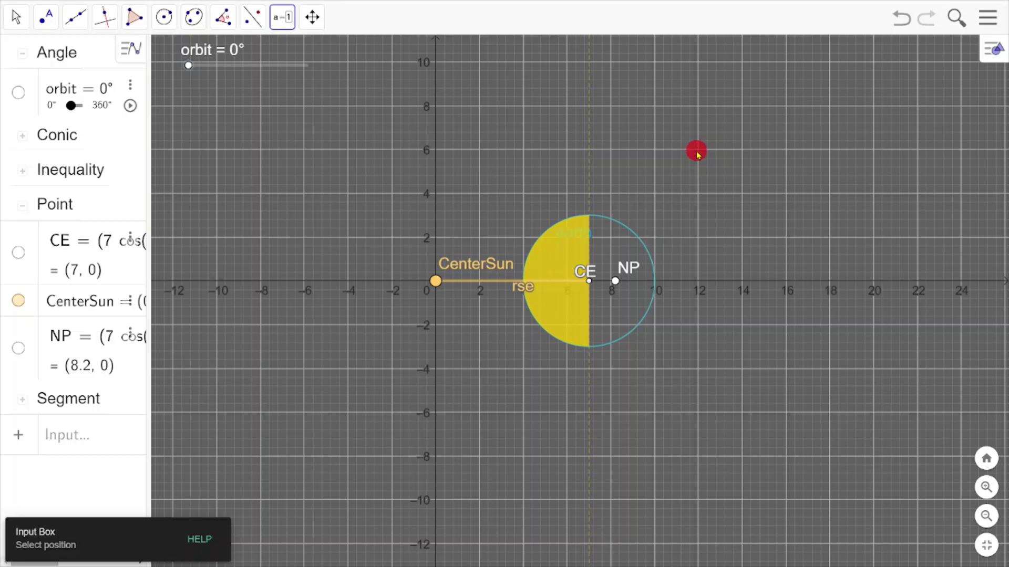
left_click(717, 150)
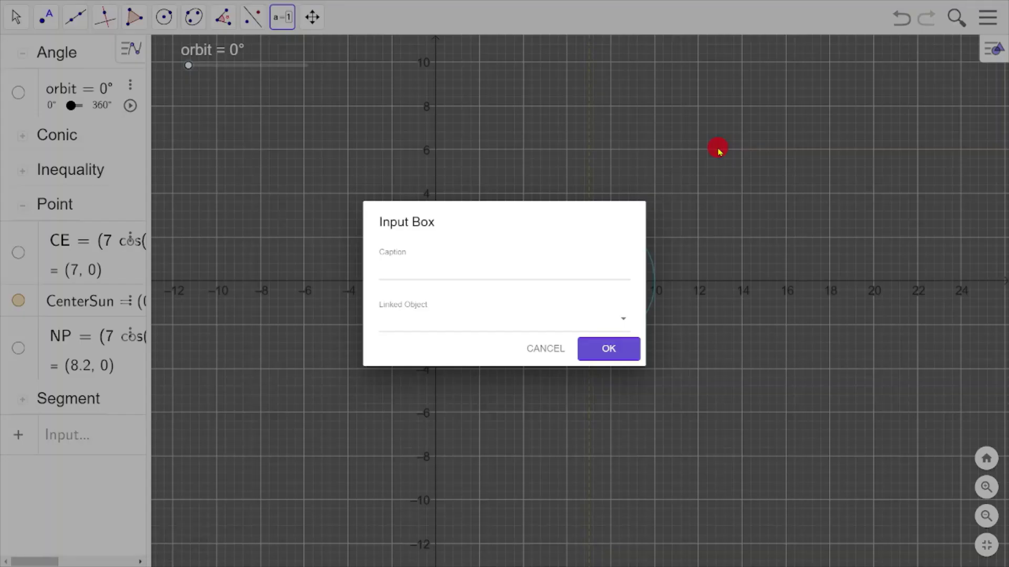
Caption the input box 'Day by Degrees' and link it to the orbit angle.
left_click(409, 273)
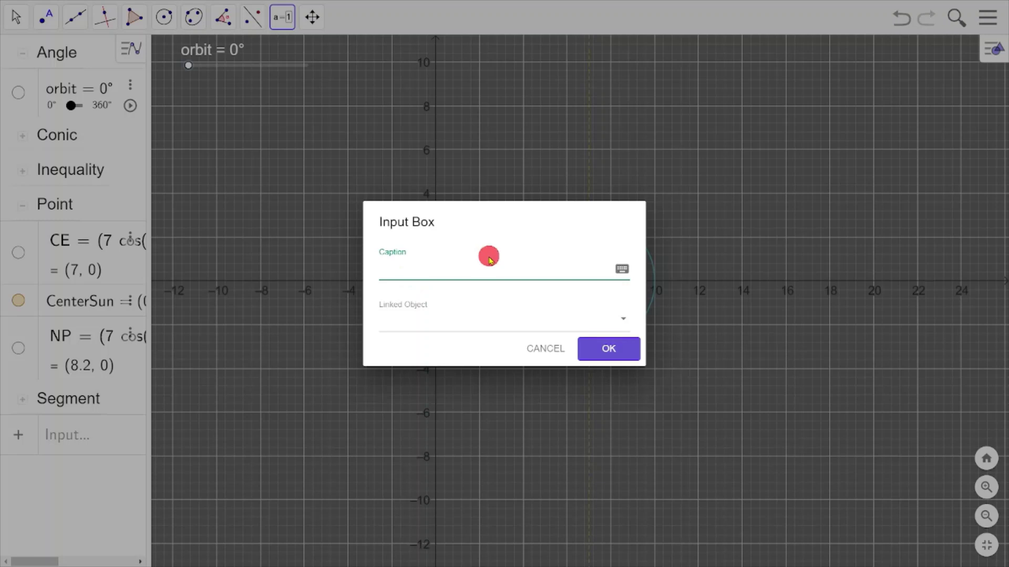
type("Day by Degrees")
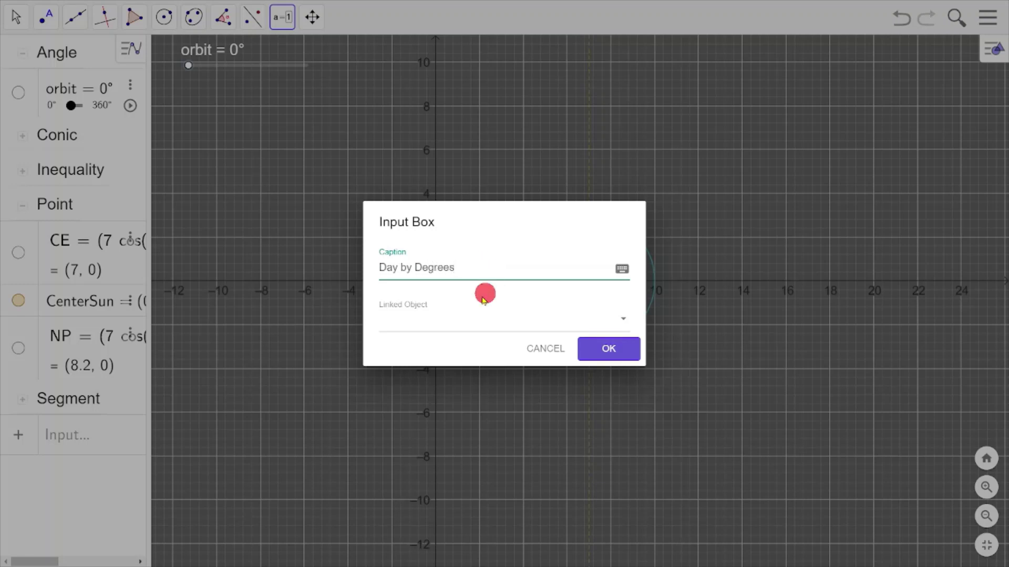
left_click(450, 316)
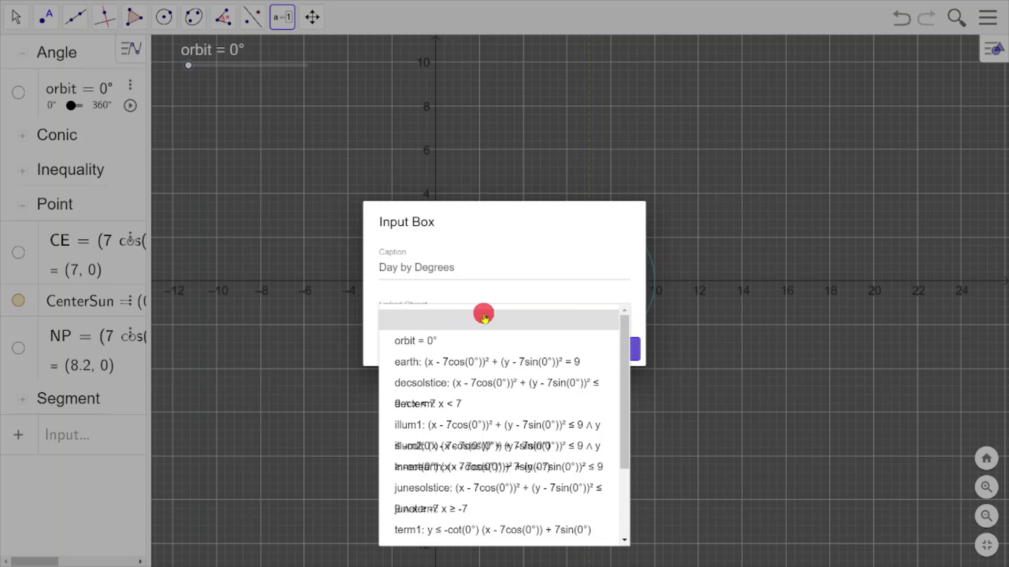
left_click(423, 340)
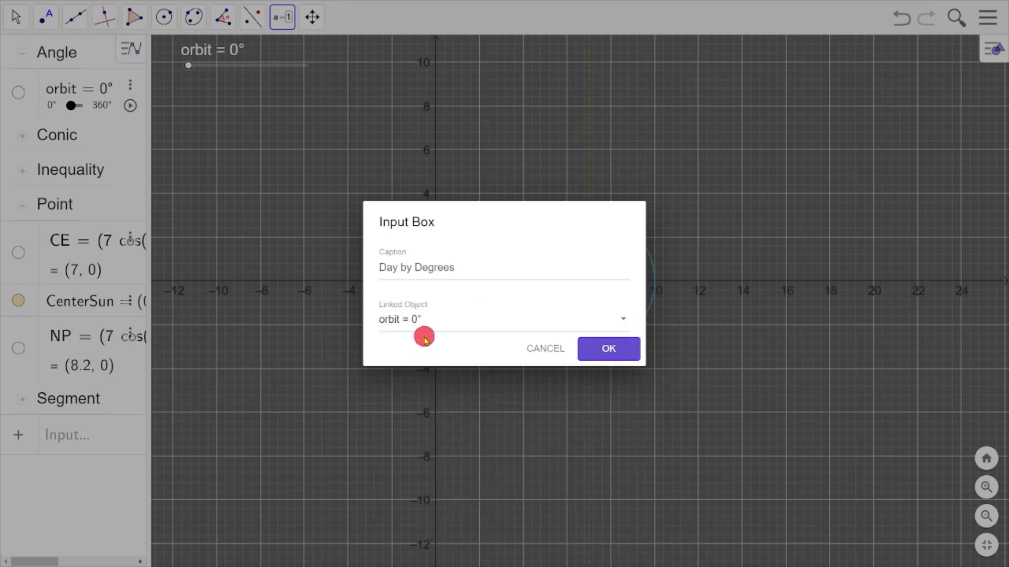
left_click(611, 351)
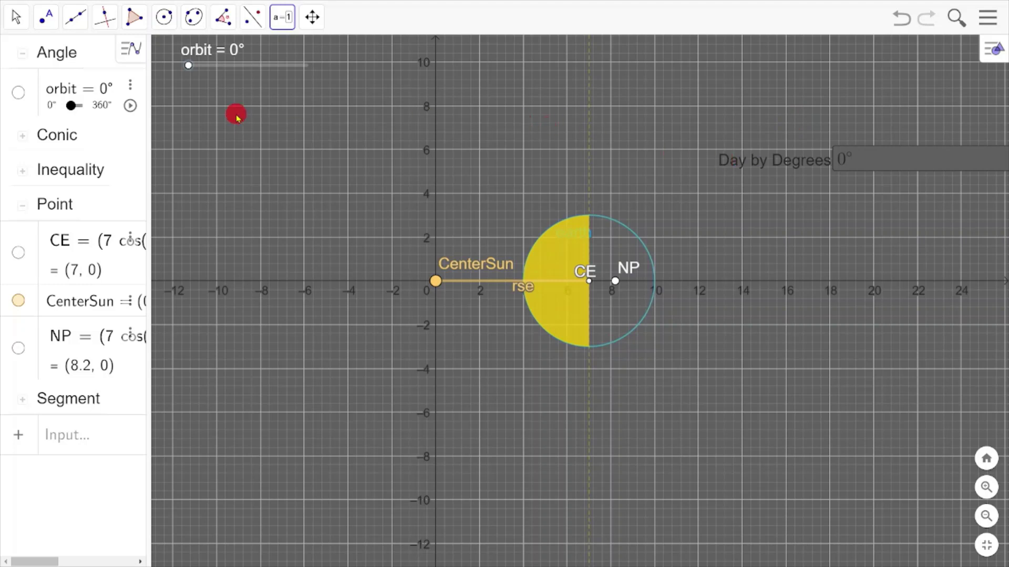
Select the Day by Degrees input box and open its properties.
left_click(13, 18)
left_click(23, 53)
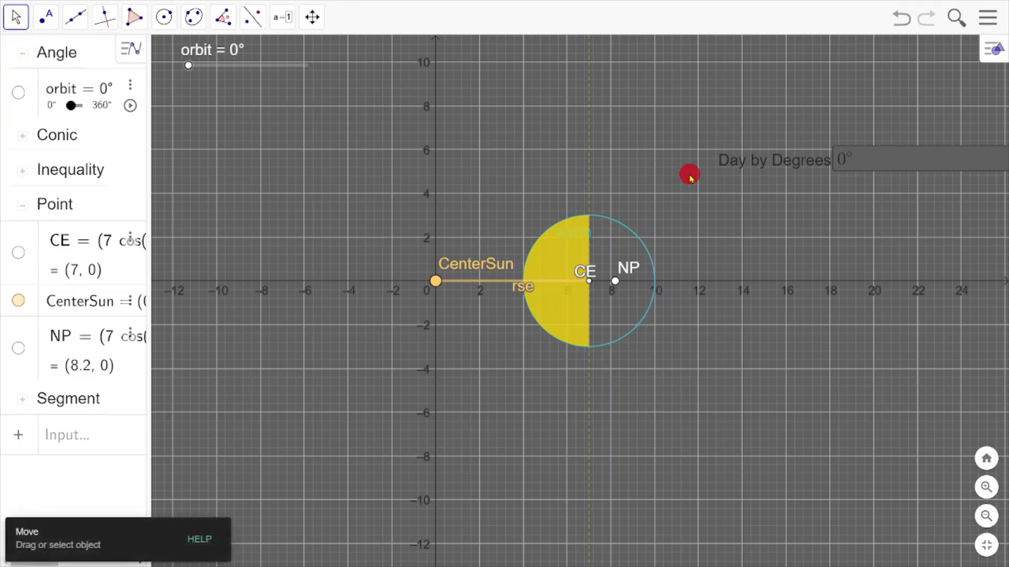
left_click(743, 160)
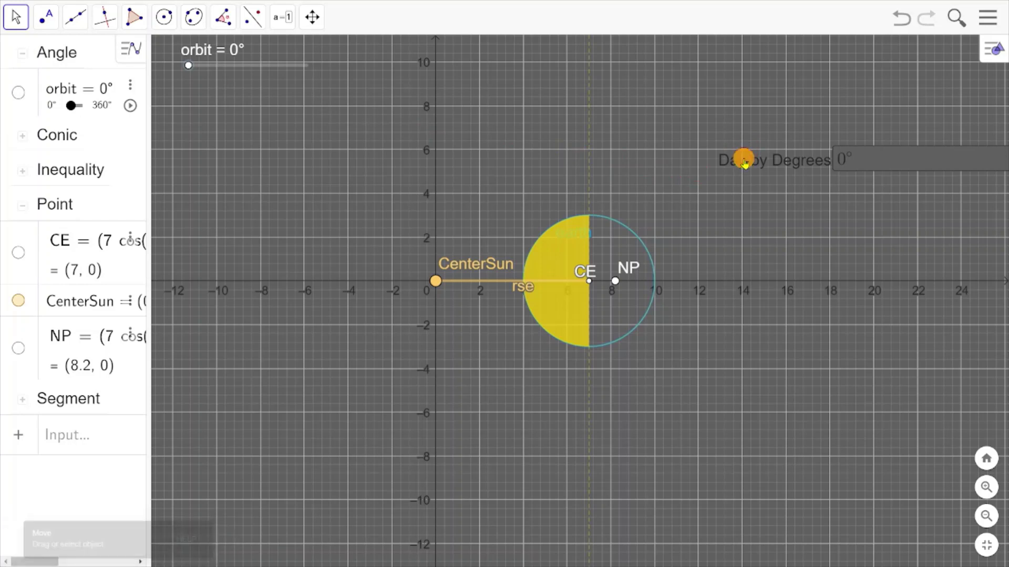
right_click(744, 160)
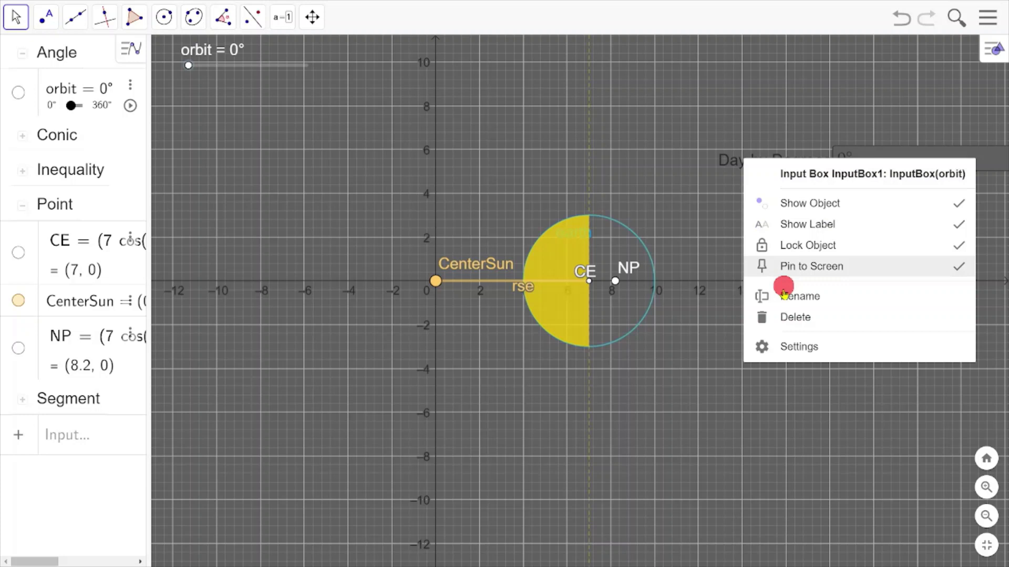
left_click(786, 348)
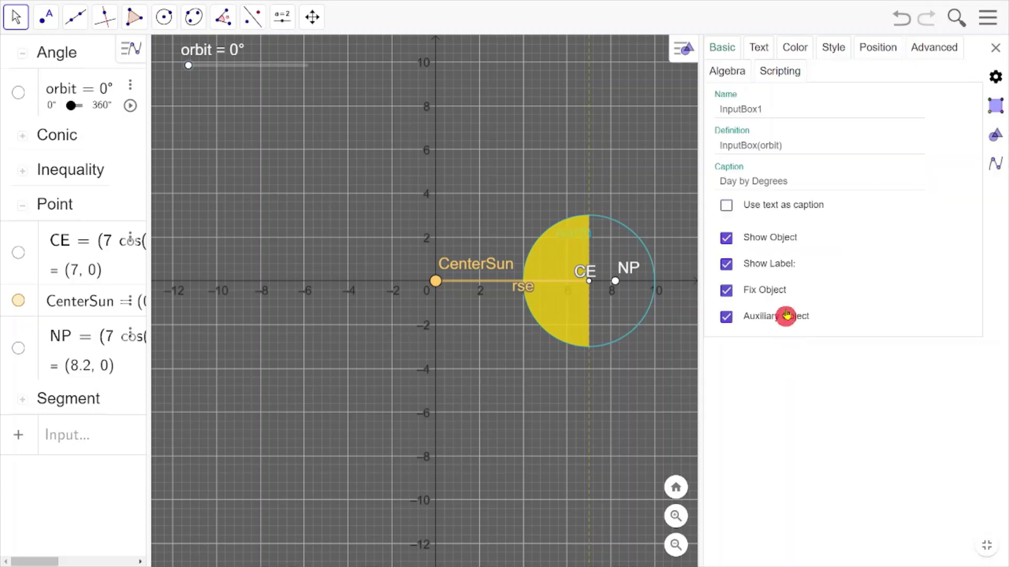
left_click(834, 47)
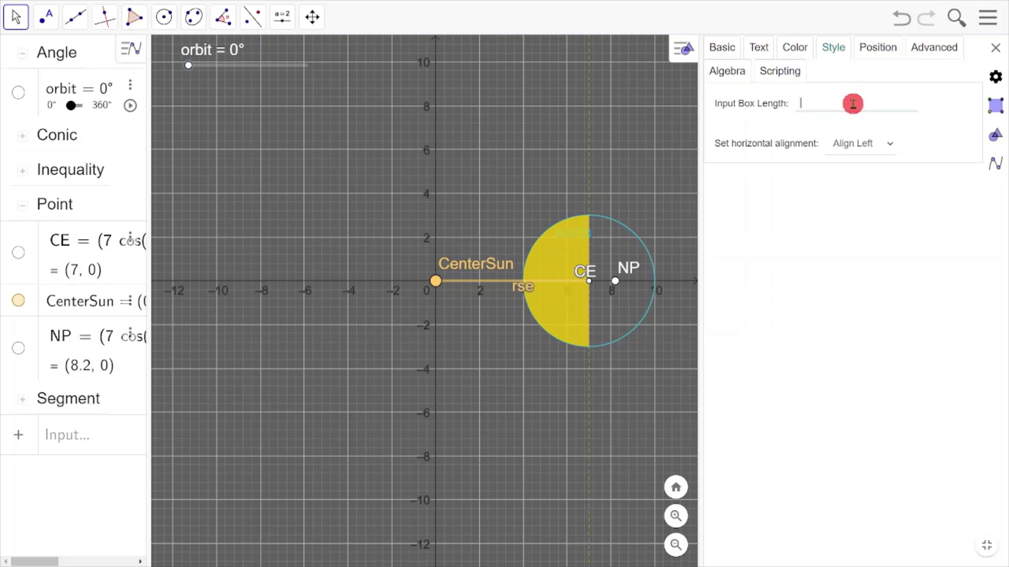
Set the box's text colour to white and its background to grey (#808080).
left_click(795, 53)
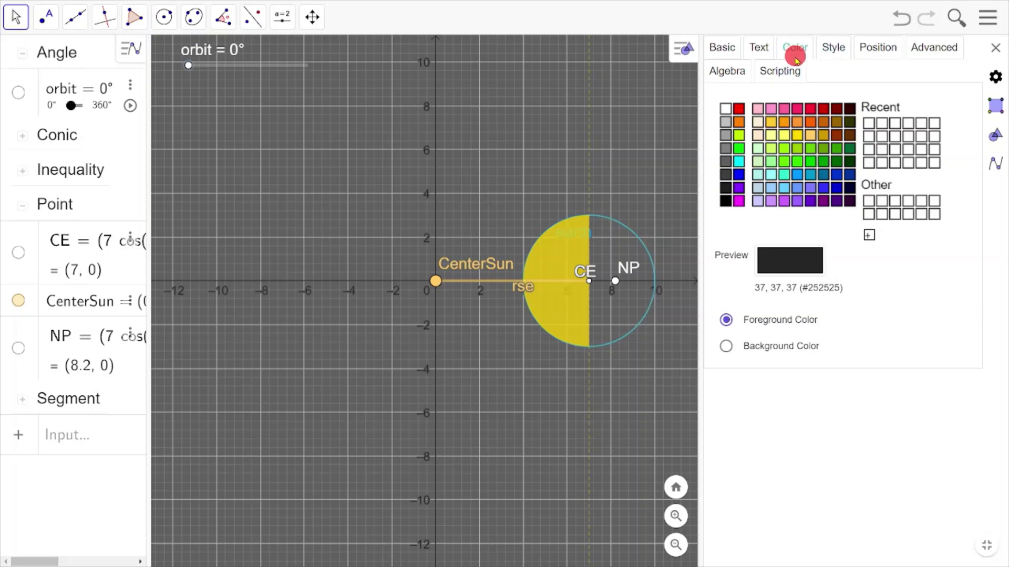
left_click(725, 111)
left_click(726, 347)
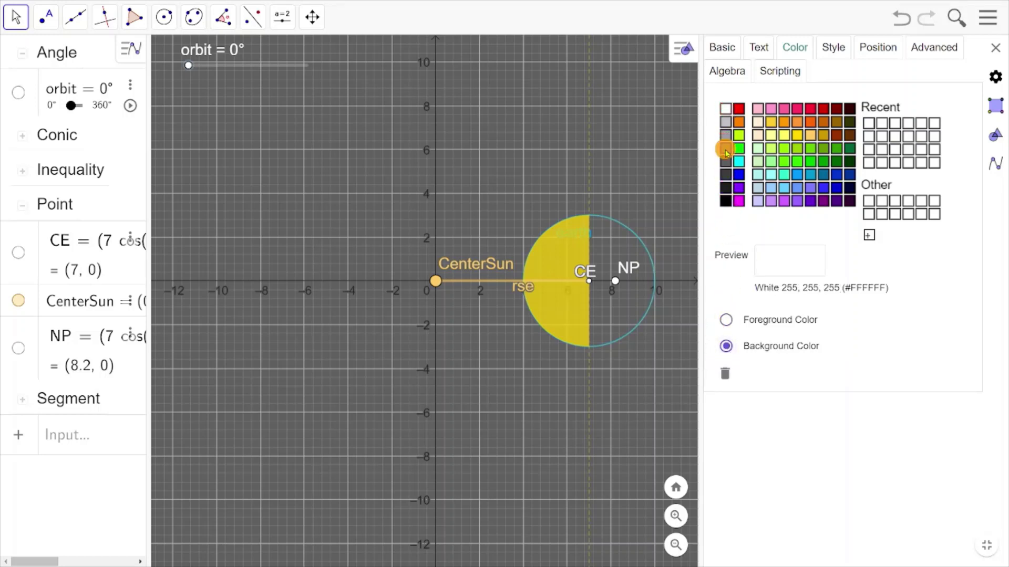
left_click(725, 150)
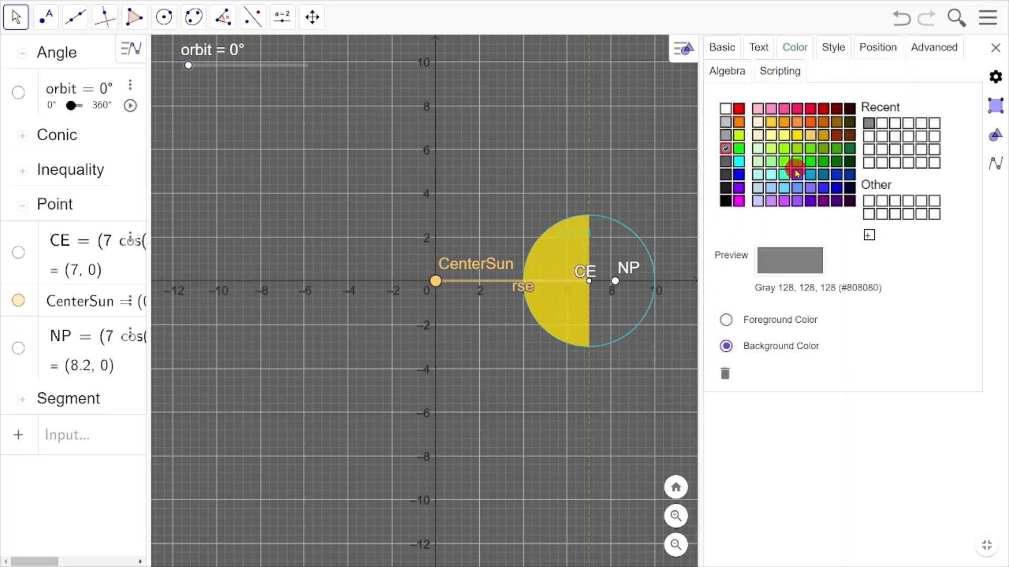
left_click(995, 47)
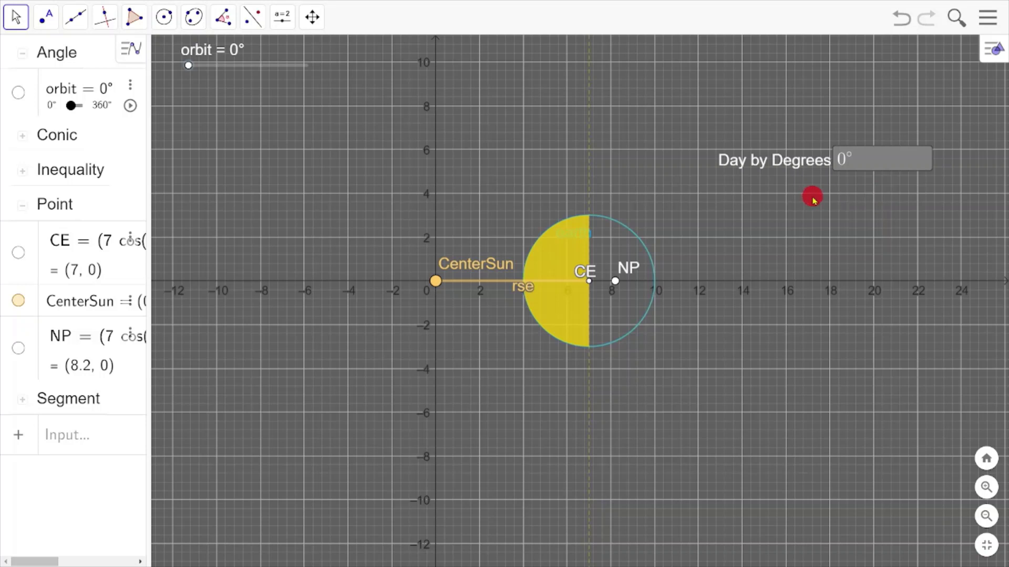
Enter 90 in Day by Degrees to move the Earth above the Sun.
left_click(813, 199)
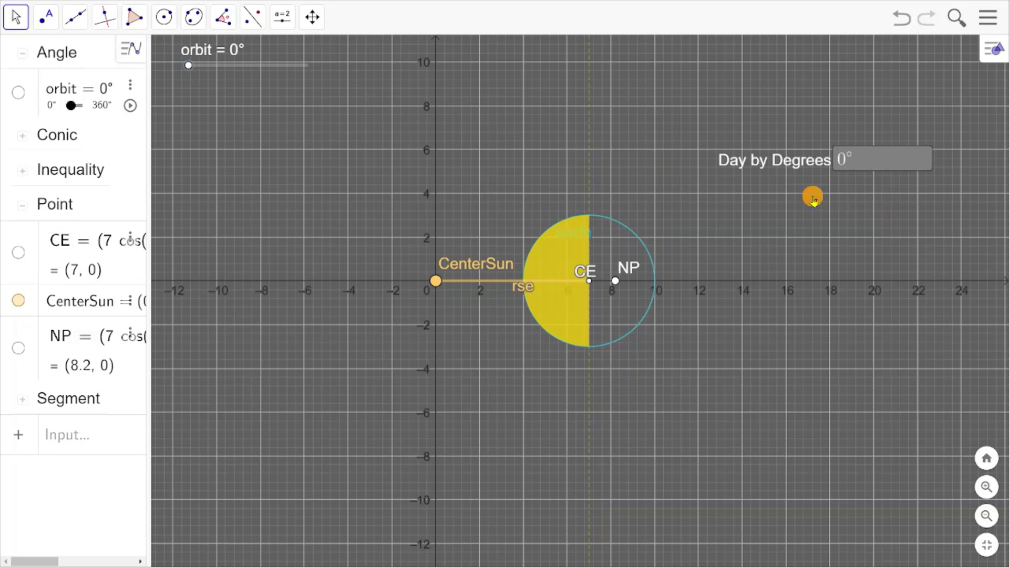
left_click(840, 159)
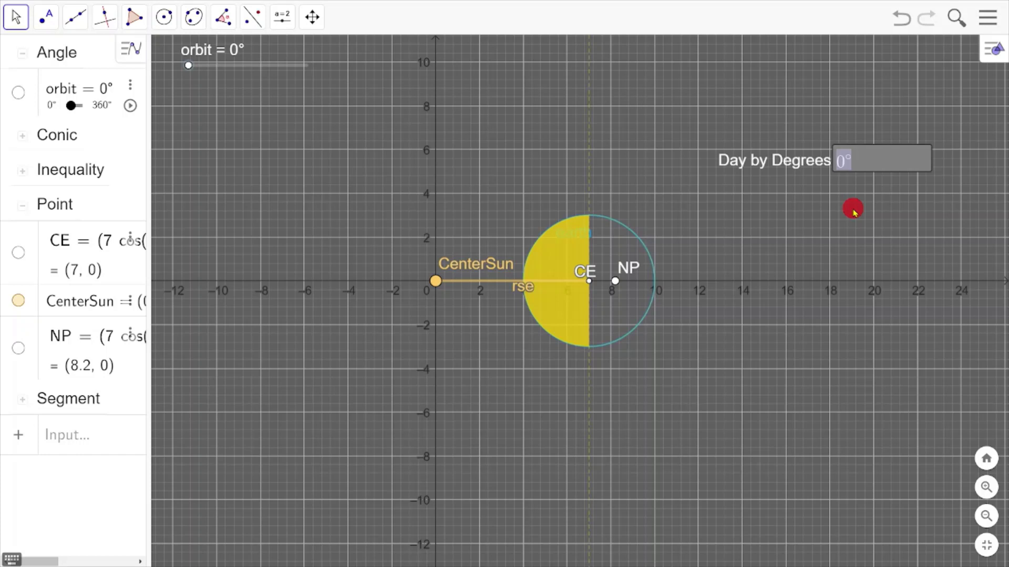
type("90")
left_click(843, 210)
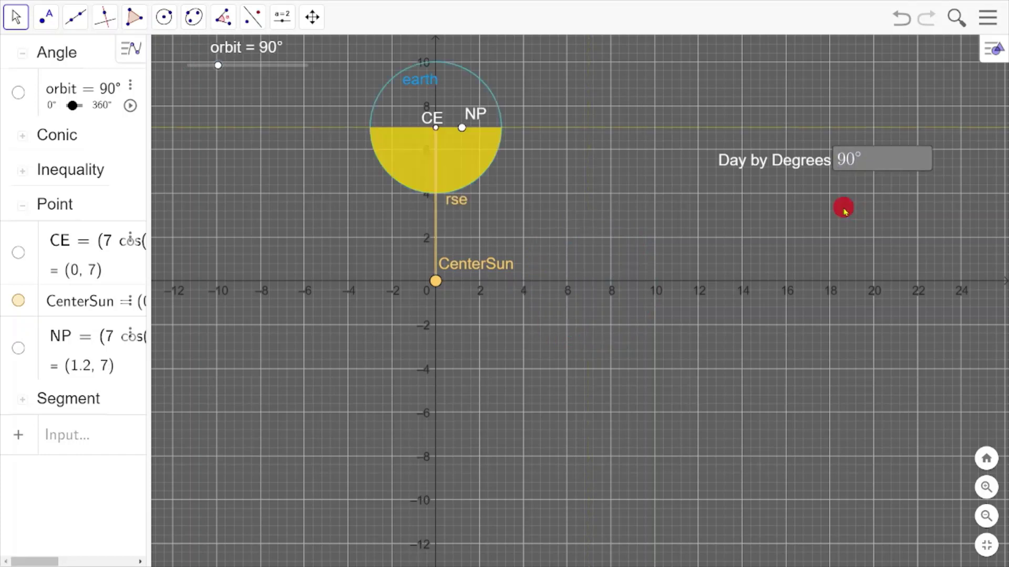
Enter 270 in Day by Degrees so the Earth sits below the Sun at (0, -7).
left_click(854, 158)
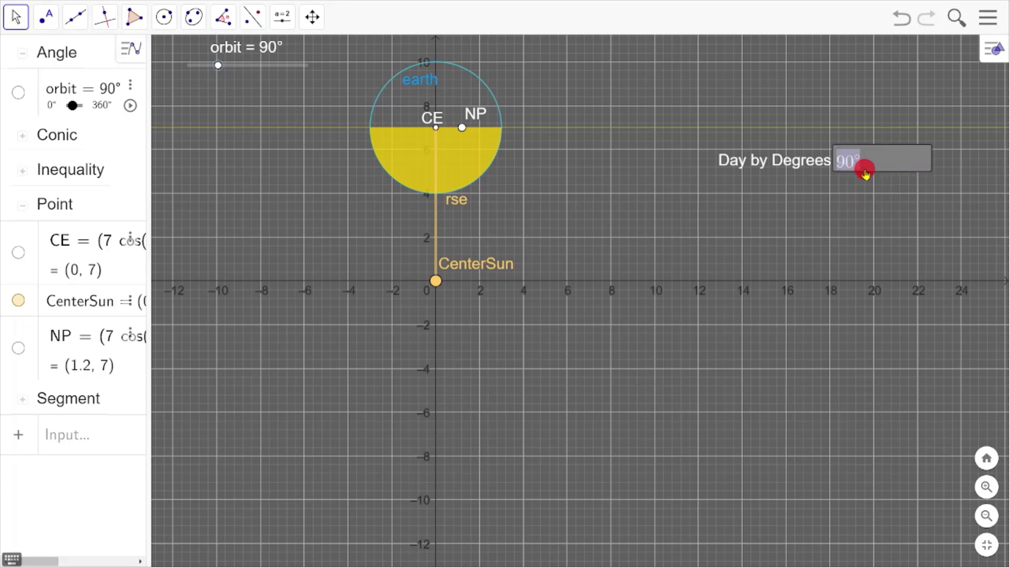
type("270")
left_click(778, 229)
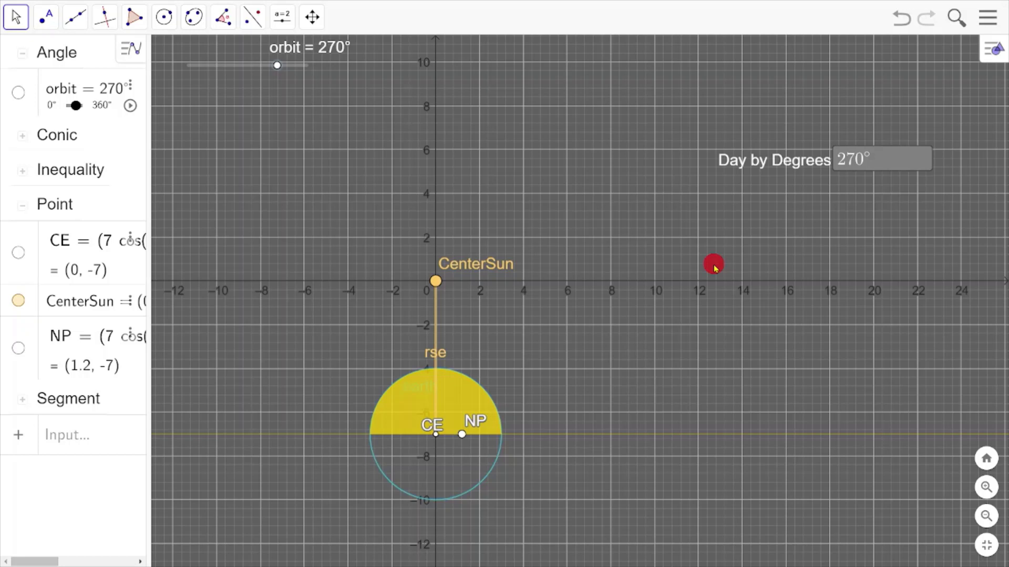
key("alt+Tab")
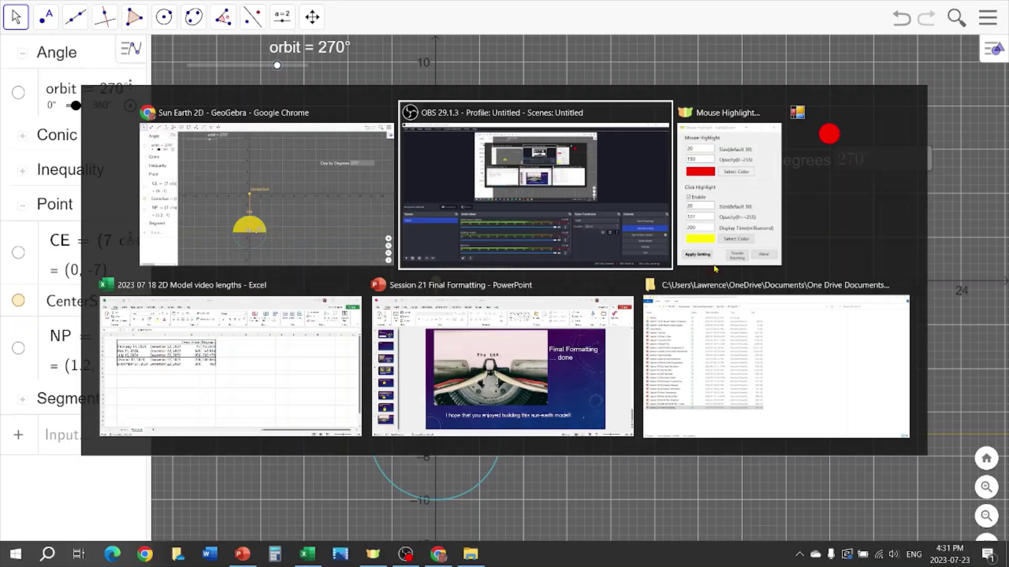
key("Tab")
key("Tab")
key("Tab")
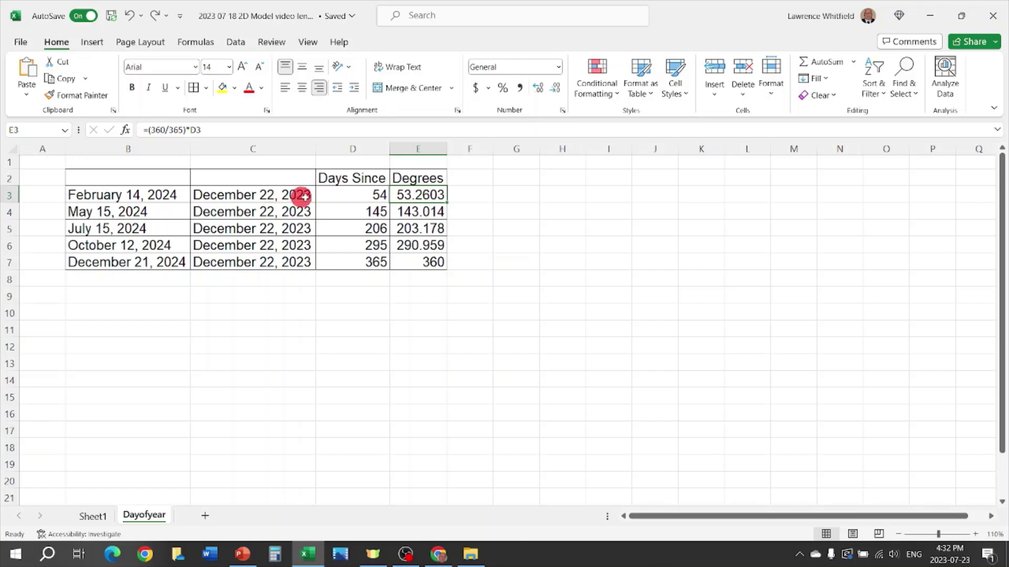
left_click(349, 192)
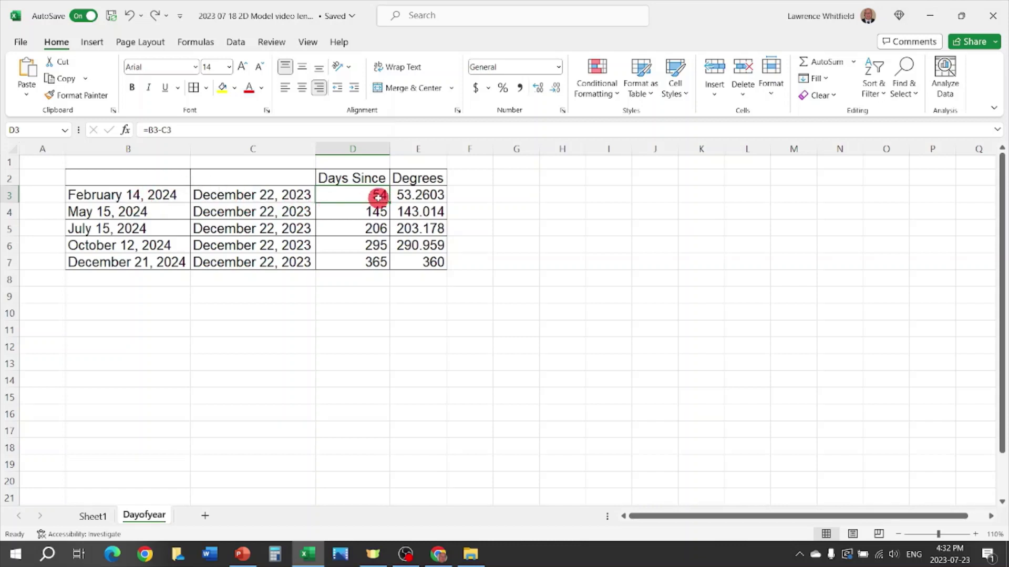
left_click(416, 195)
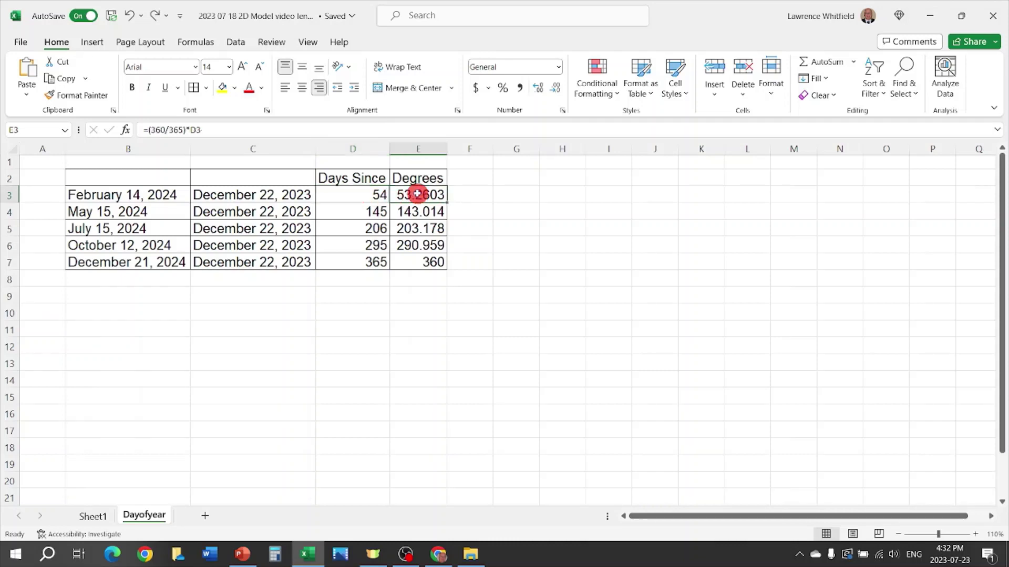
left_click(154, 245)
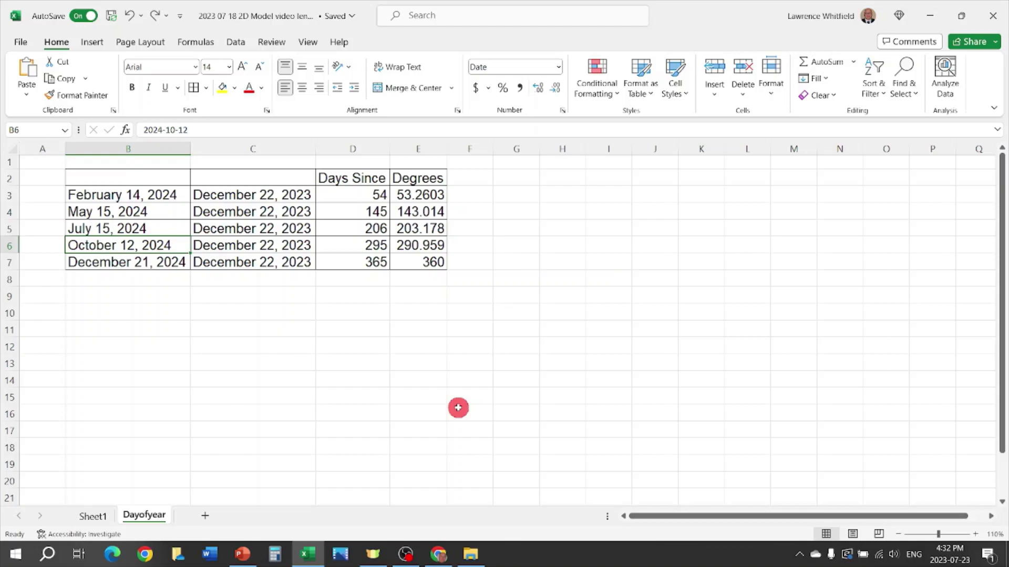
left_click(438, 554)
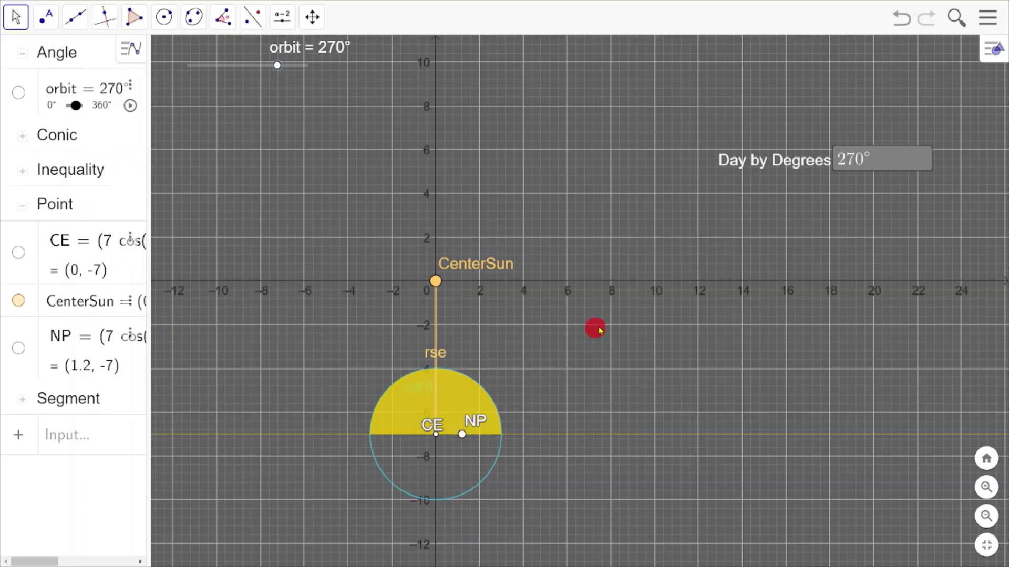
Enter 291 in Day by Degrees, checking the October 12 value in the Excel table.
left_click(840, 163)
type("291")
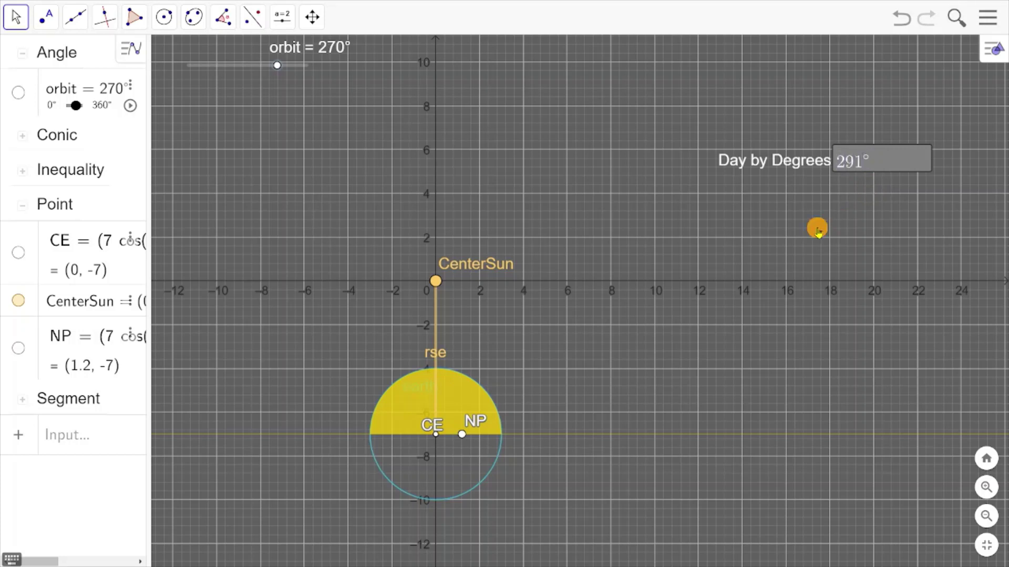
key("Return")
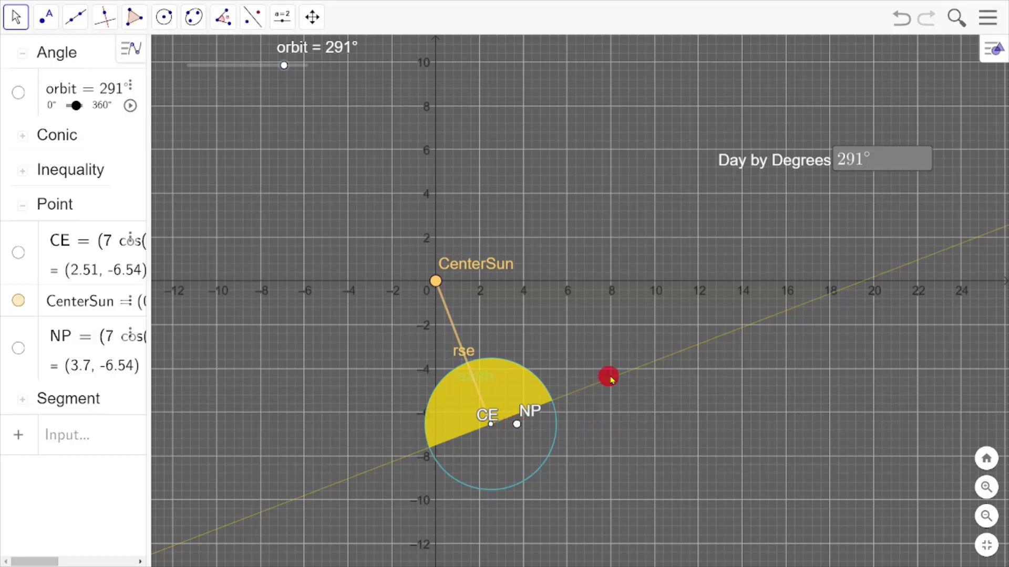
key("alt+Tab")
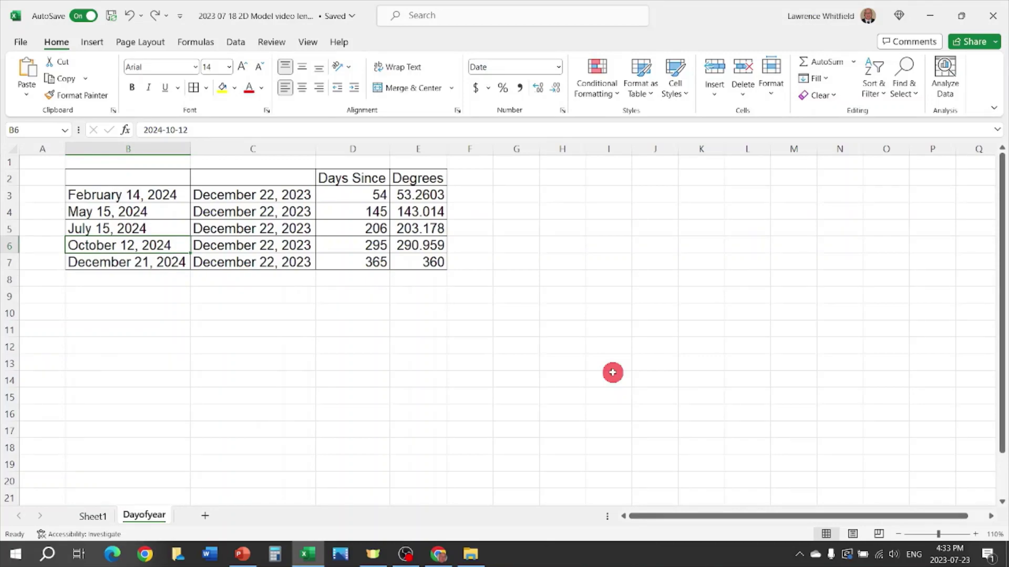
key("alt+Tab")
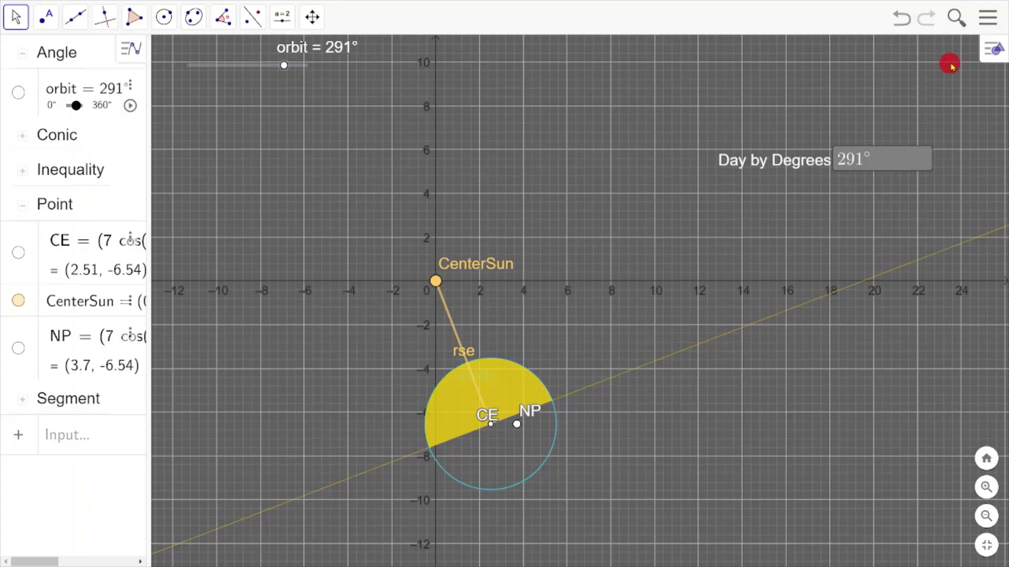
Remove the grid and hide the x and y axes in the graphics view.
left_click(994, 53)
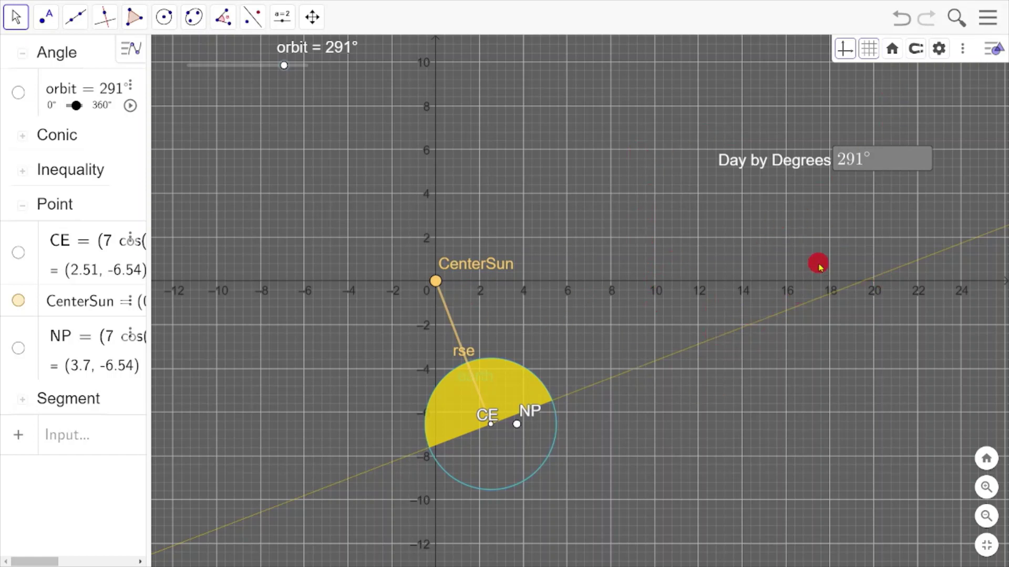
left_click(870, 48)
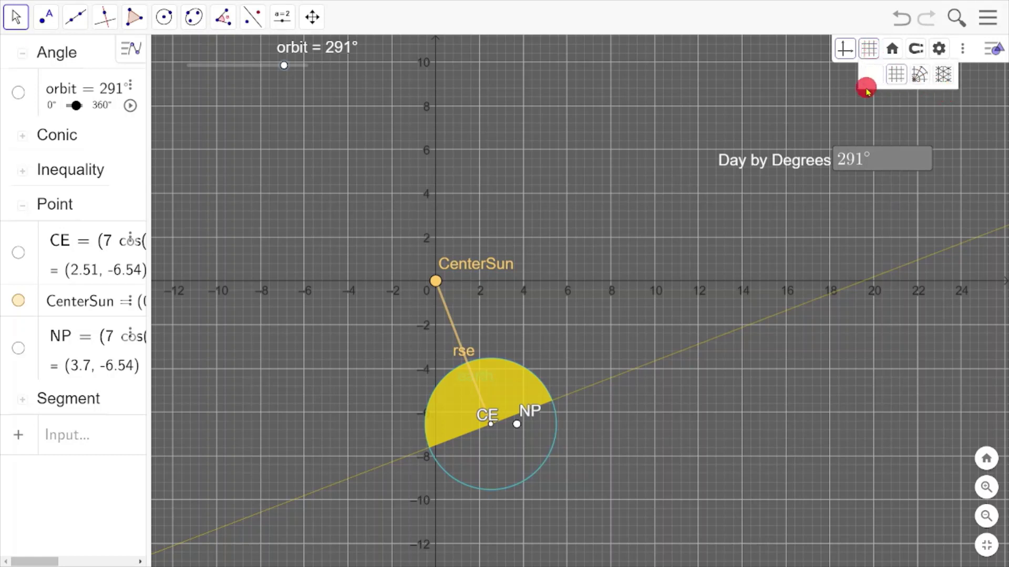
left_click(871, 77)
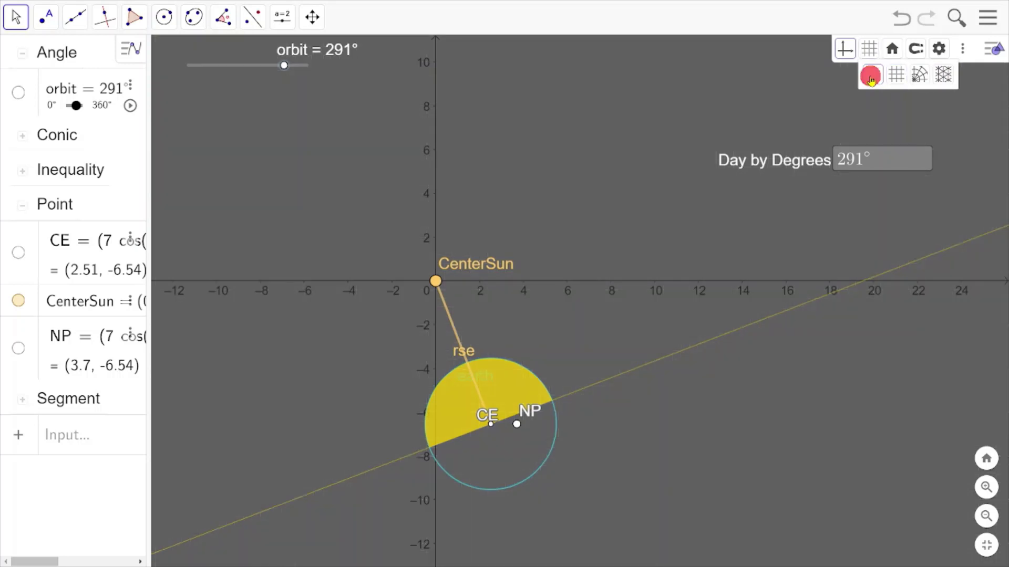
left_click(843, 48)
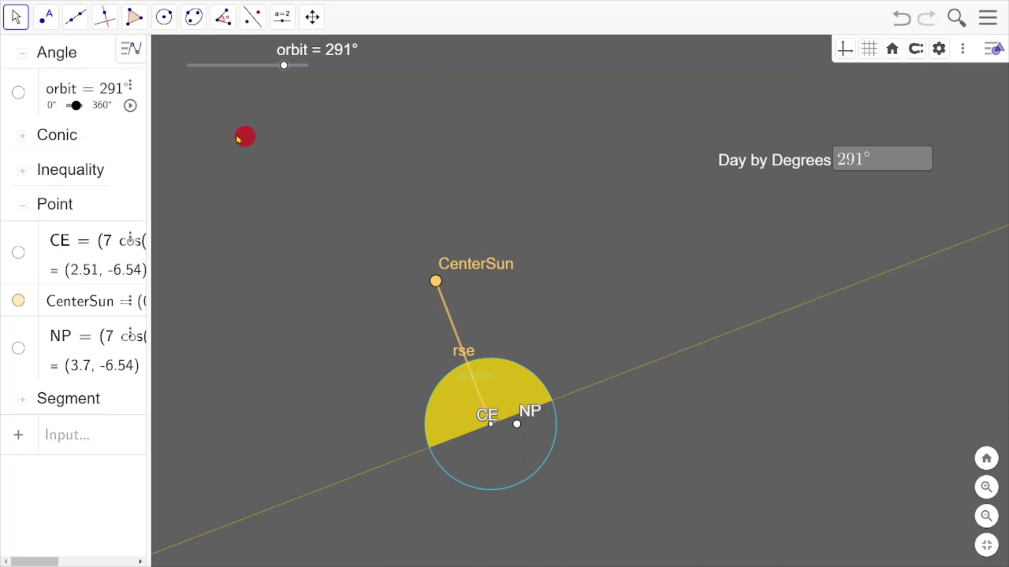
Switch off the Algebra view from the main menu's View list.
left_click(986, 19)
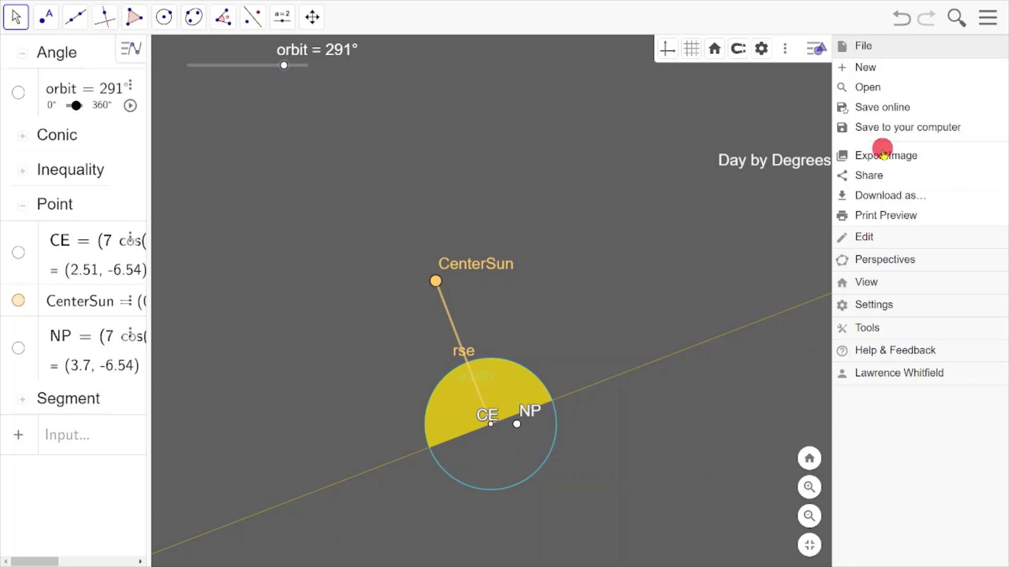
left_click(866, 282)
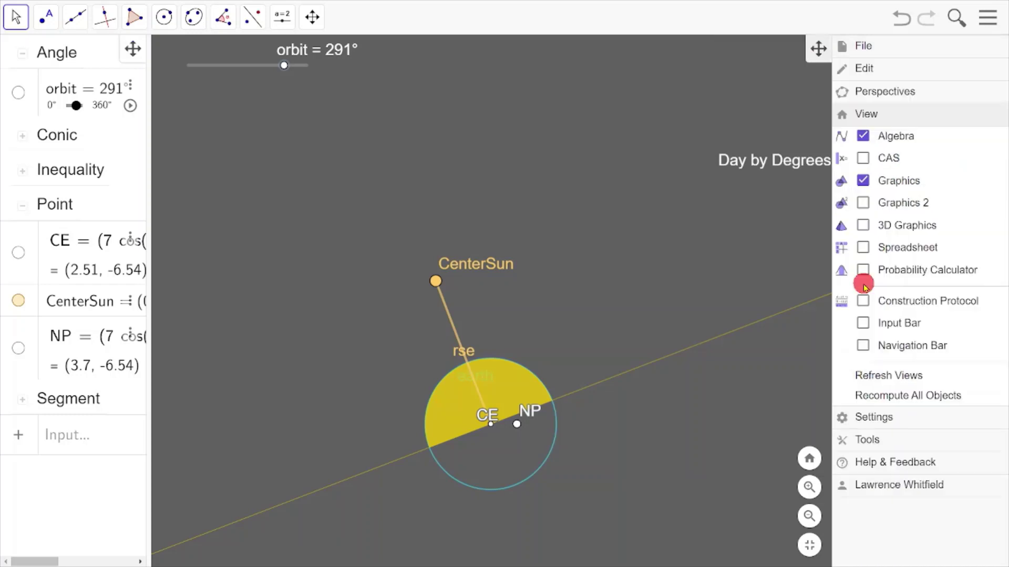
left_click(866, 137)
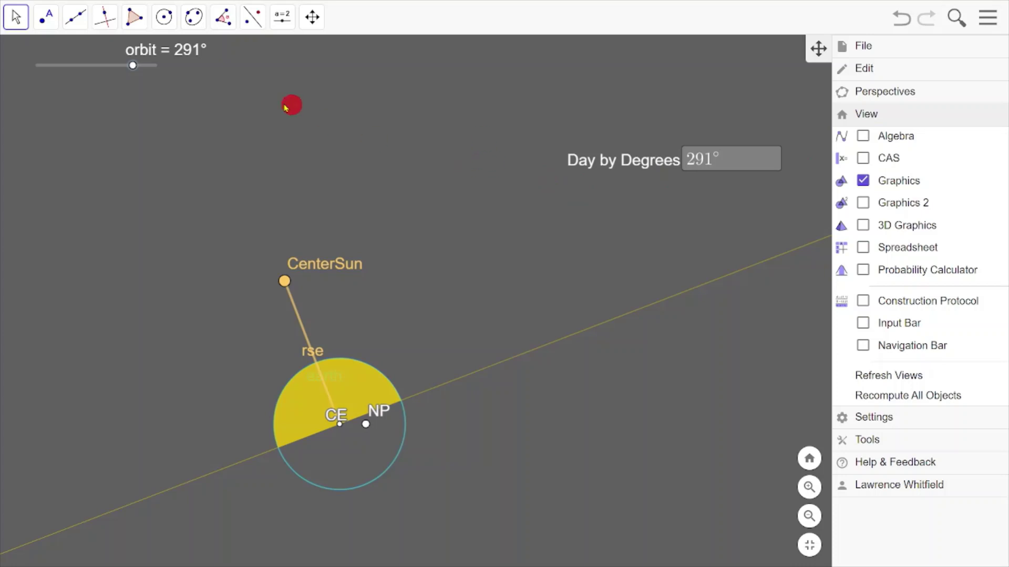
Sweep the orbit slider between 0° and 42°, then start its animation.
left_click(132, 66)
left_click_drag(132, 66, 35, 66)
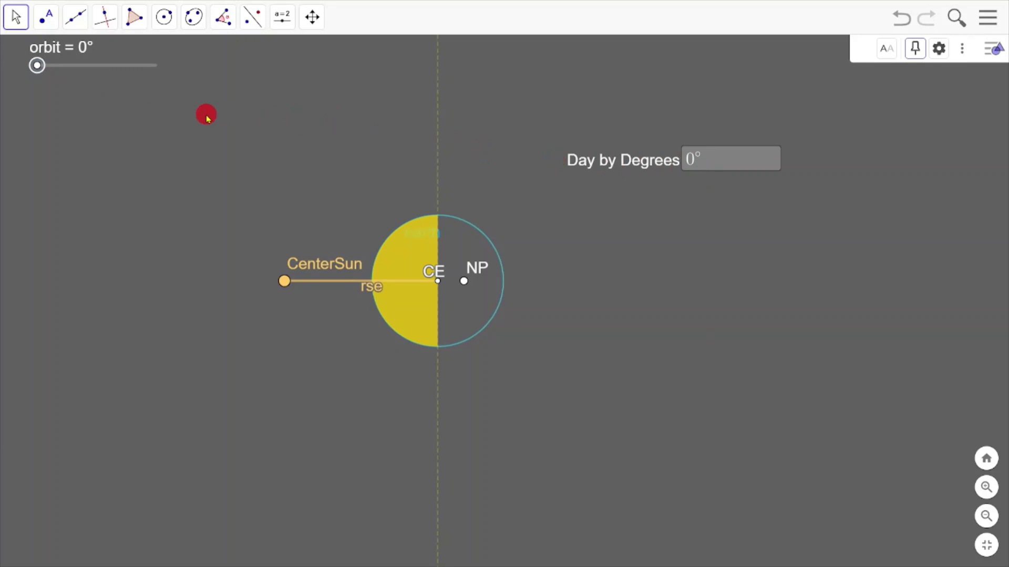
left_click_drag(37, 66, 51, 67)
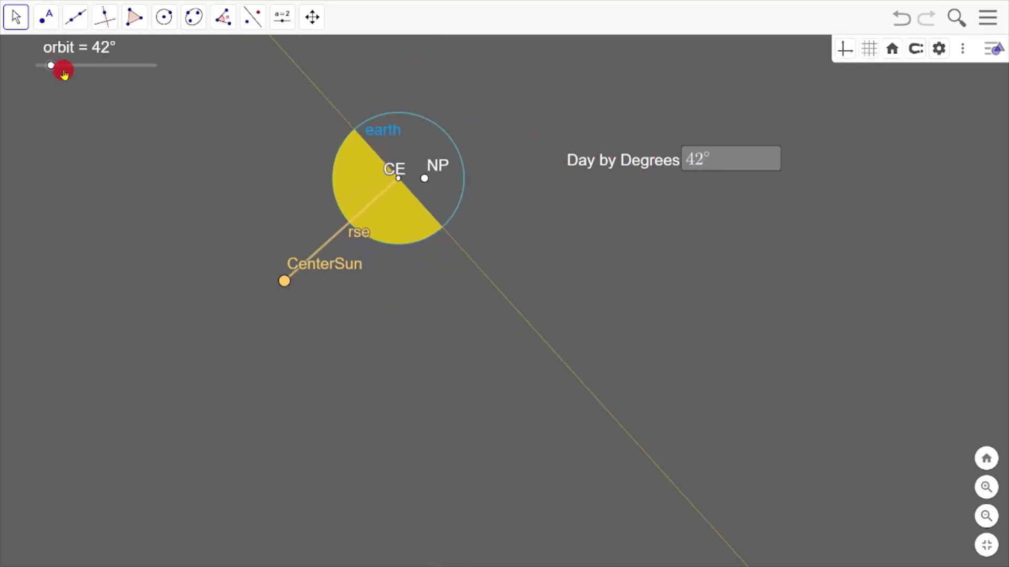
mouse_move(54, 68)
left_mouse_down()
mouse_move(90, 68)
mouse_move(36, 66)
left_mouse_up()
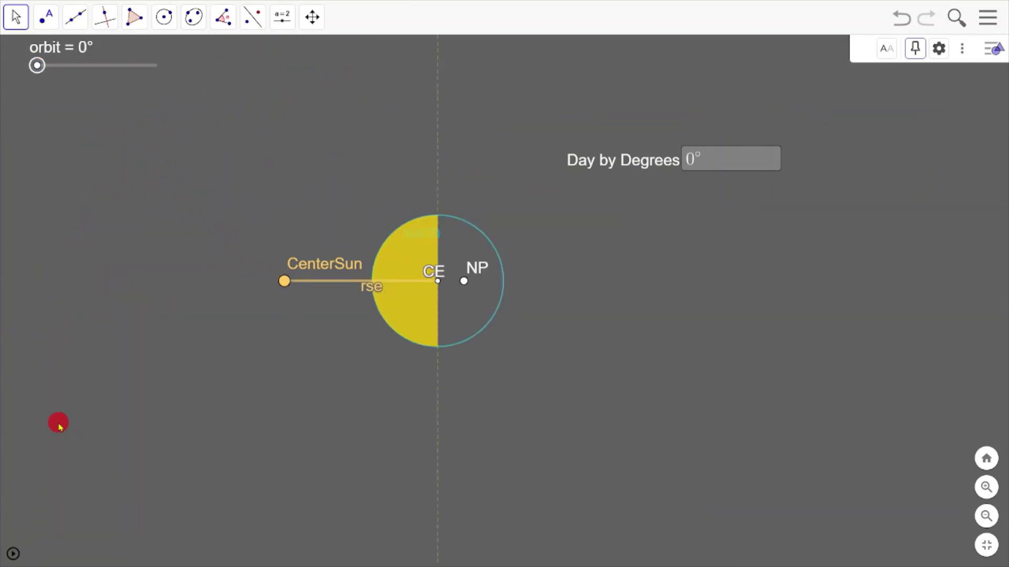
left_click(11, 557)
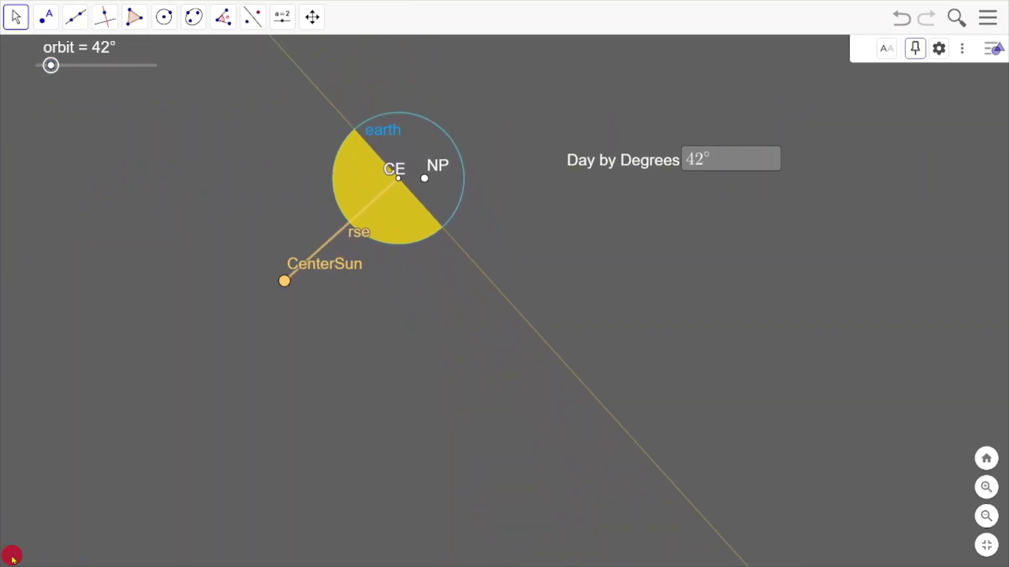